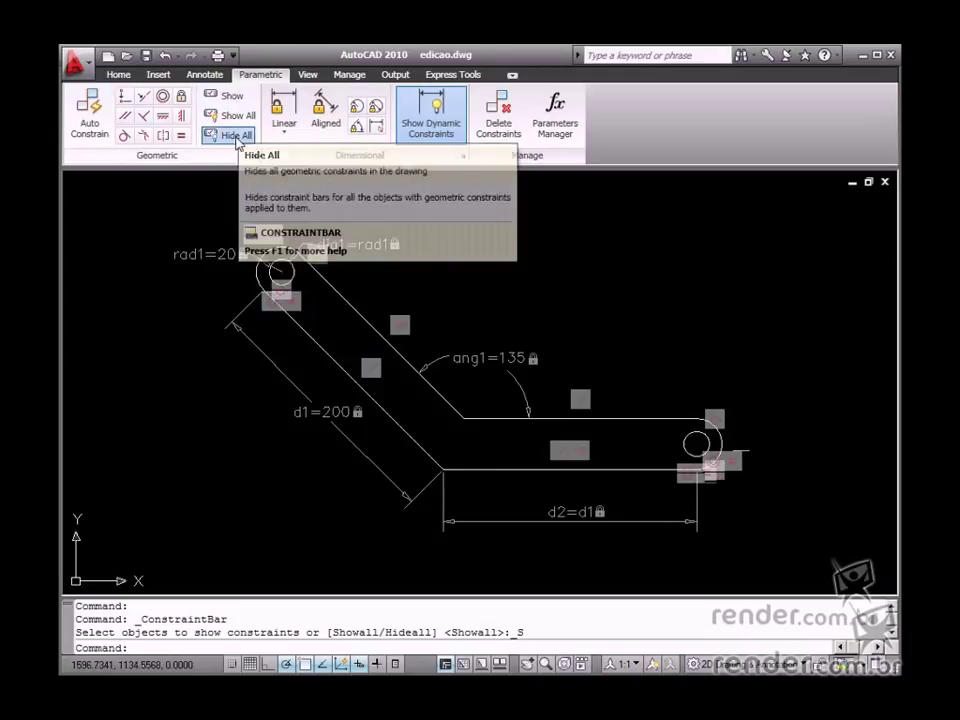
Step: Hide all constraint bars, then show bars only for both rounded ends and the horizontal arm's top and bottom edges
left_click(236, 137)
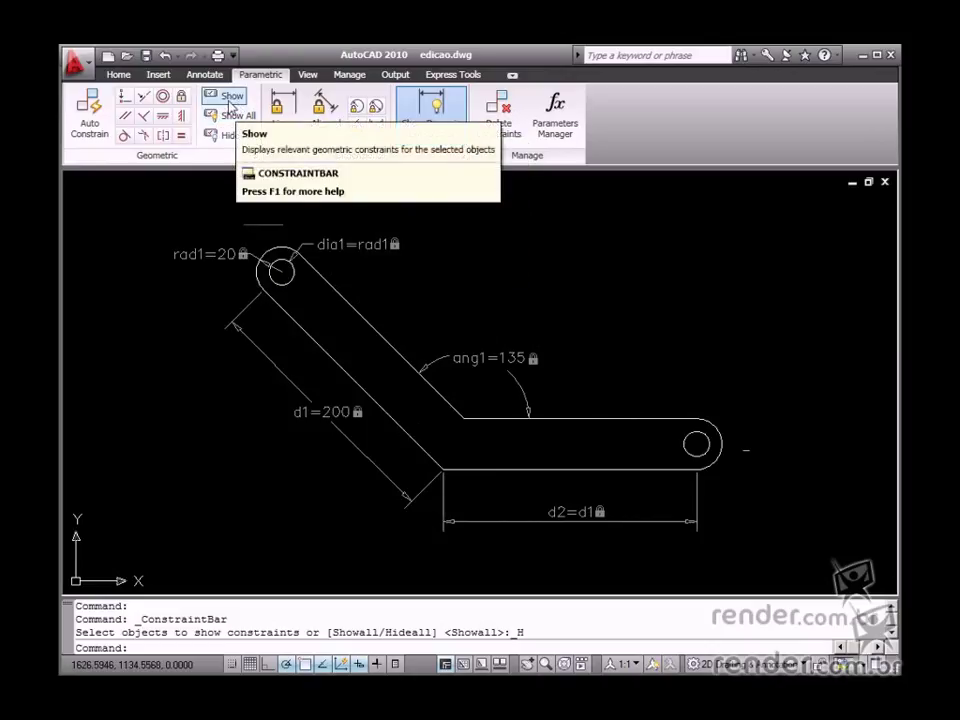
left_click(230, 100)
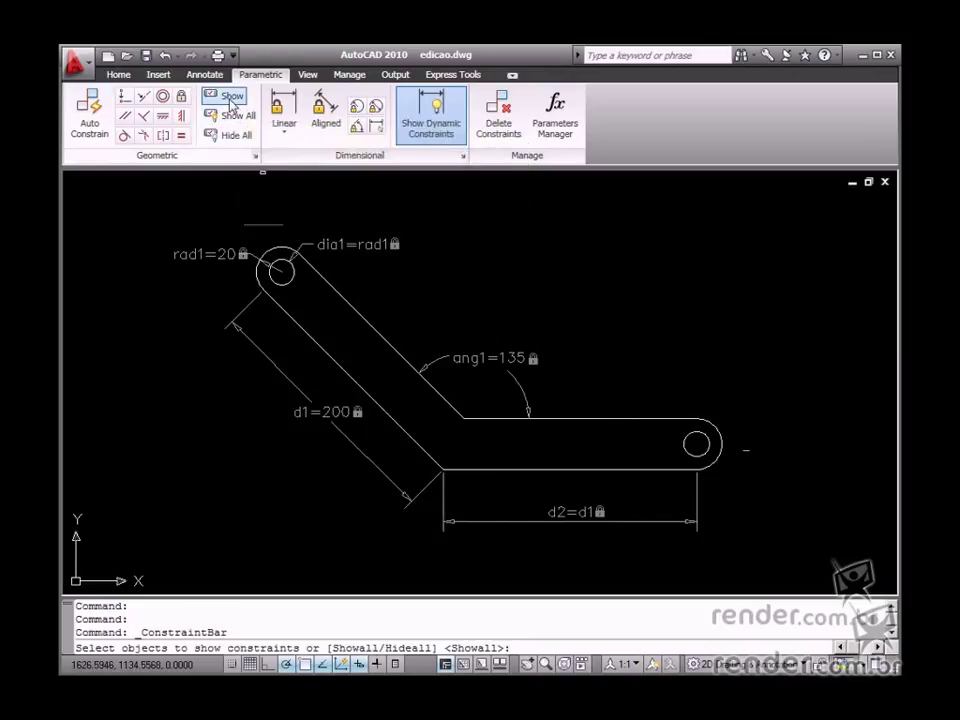
left_click(278, 248)
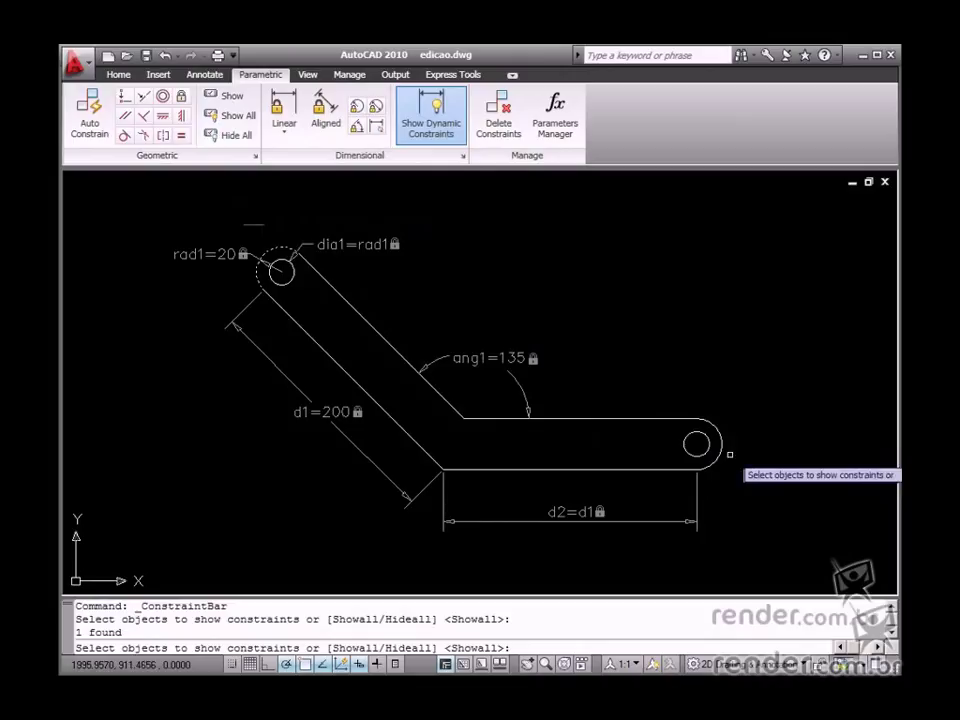
left_click(719, 434)
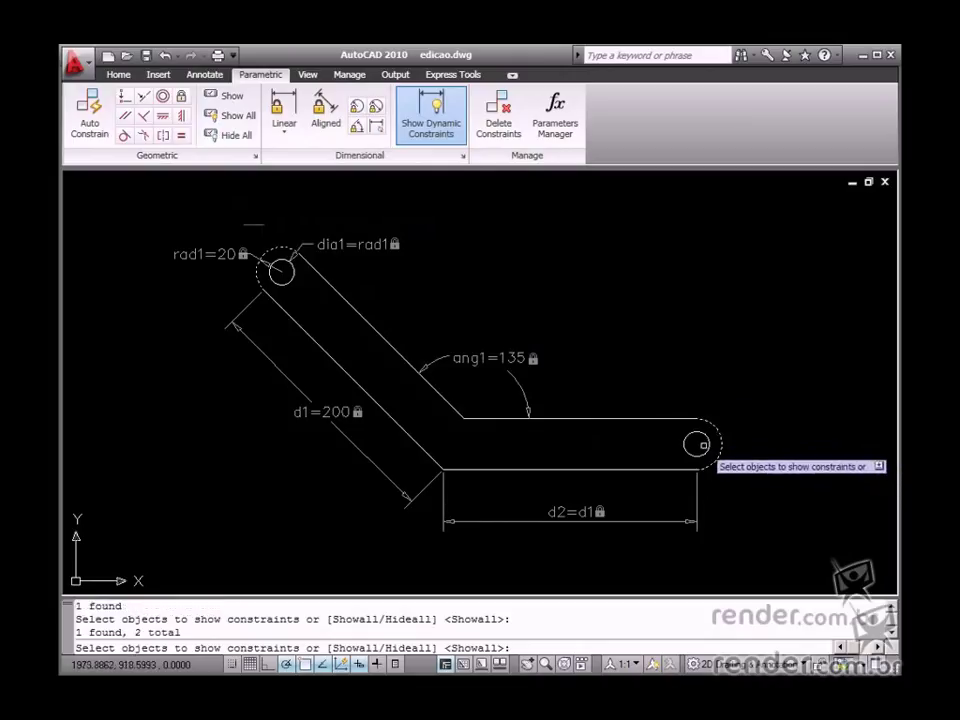
left_click(555, 469)
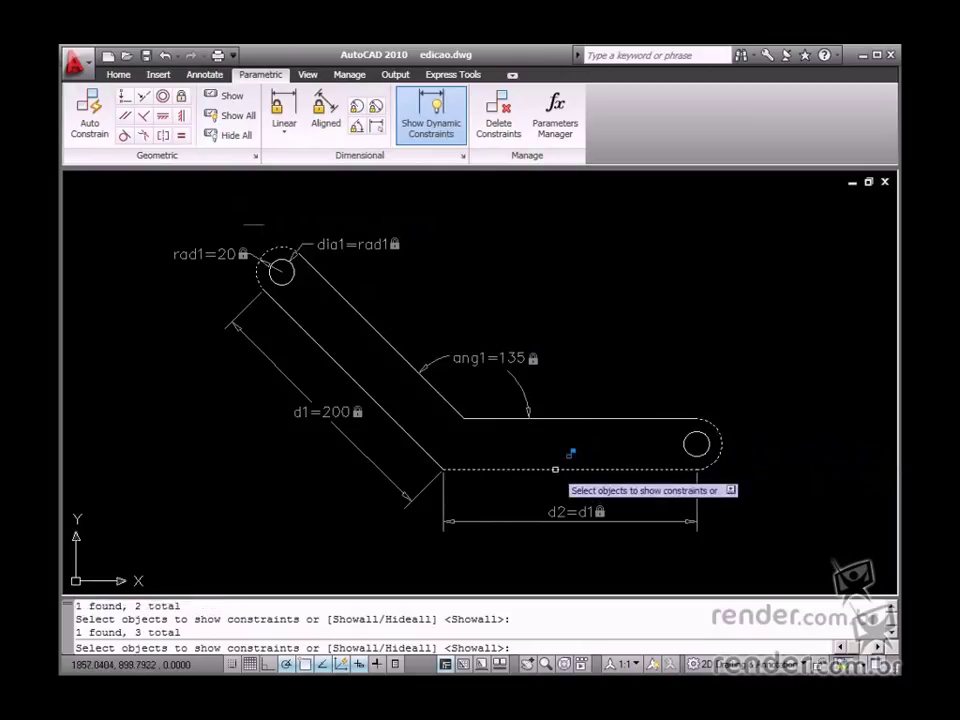
left_click(492, 418)
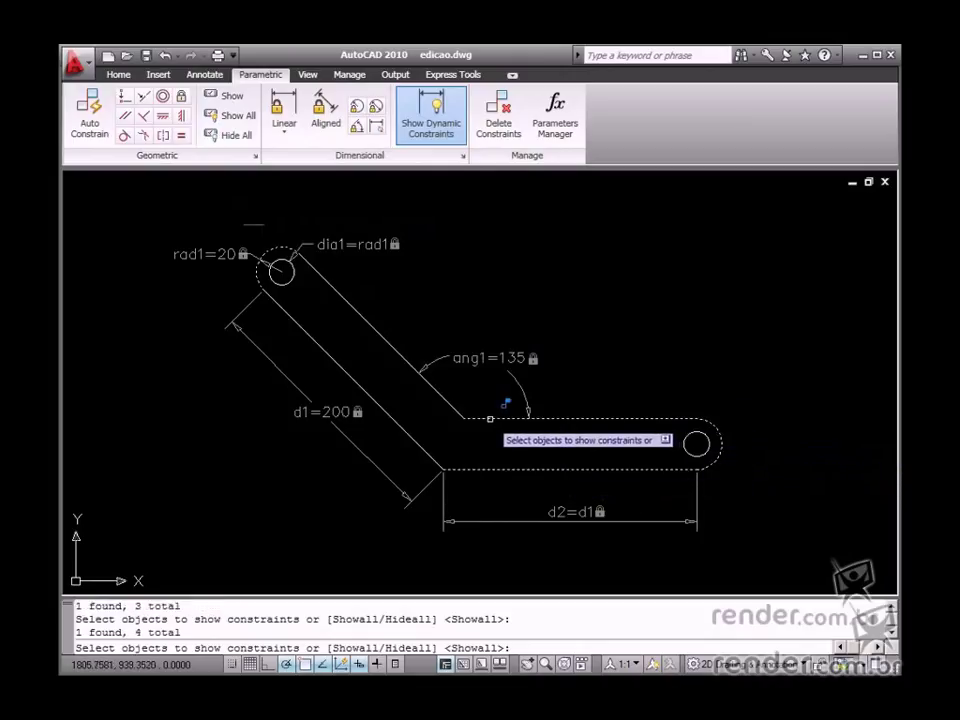
right_click(618, 362)
left_click(645, 370)
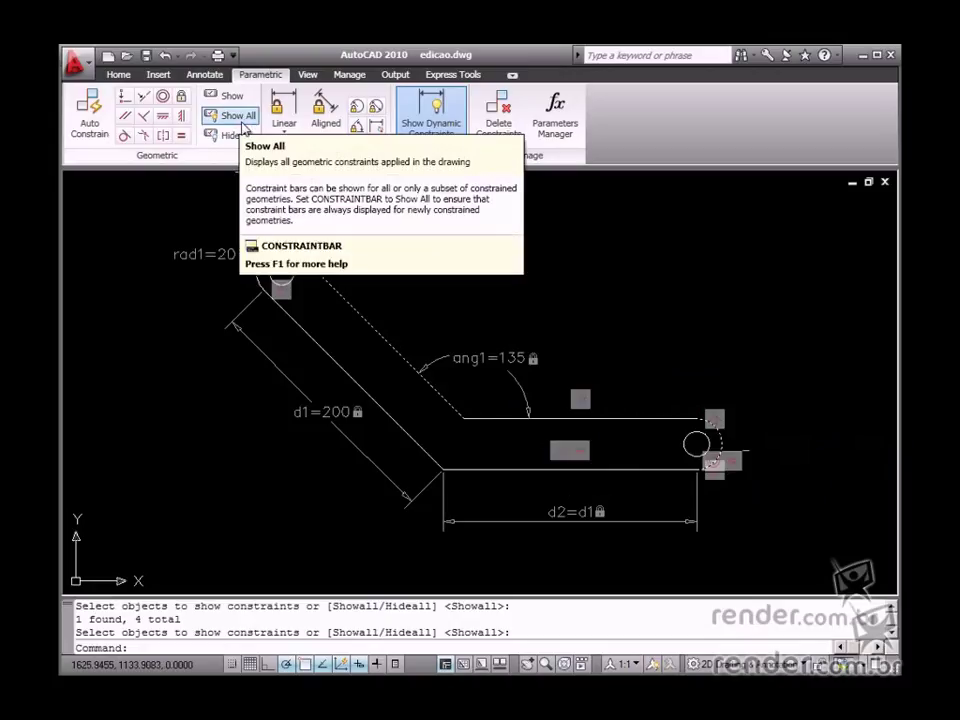
Step: Show all constraint bars, then close the small circle's bar individually
left_click(242, 123)
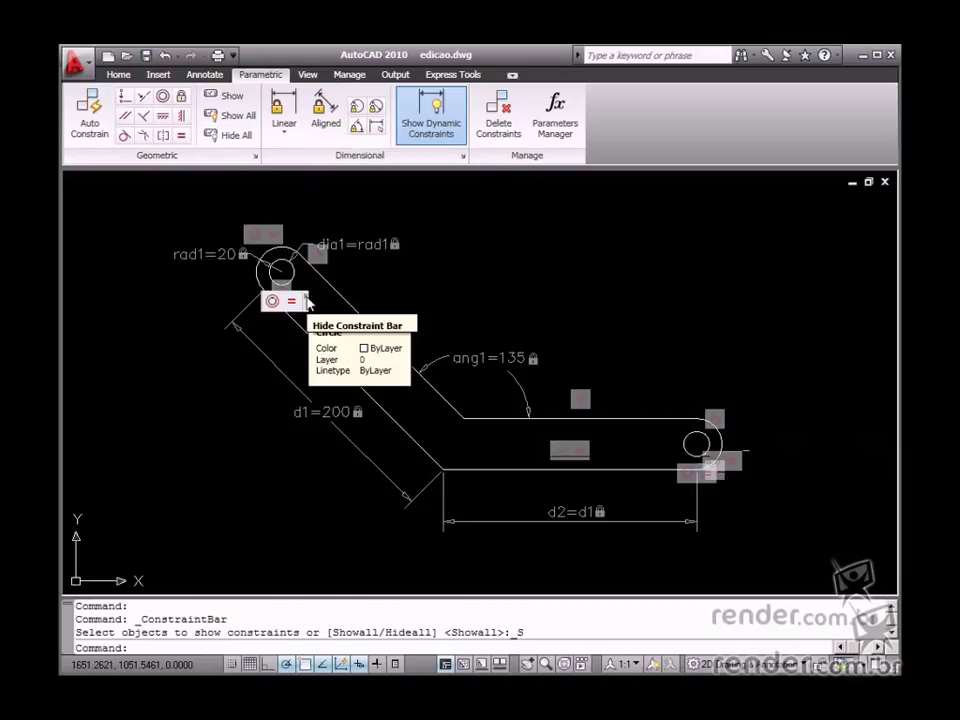
left_click(307, 302)
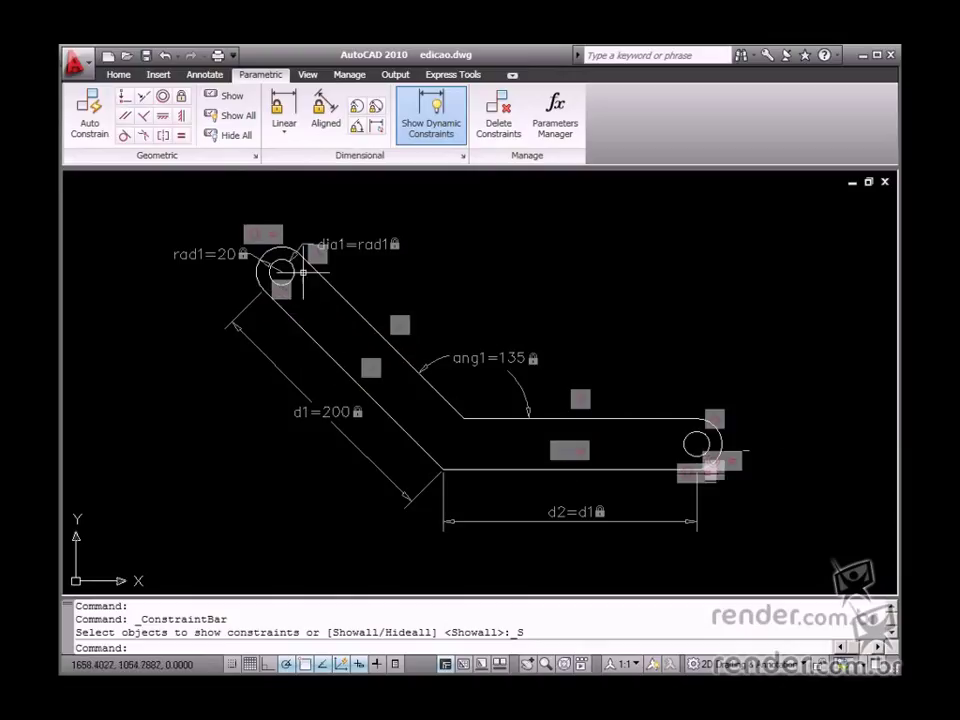
left_click(287, 233)
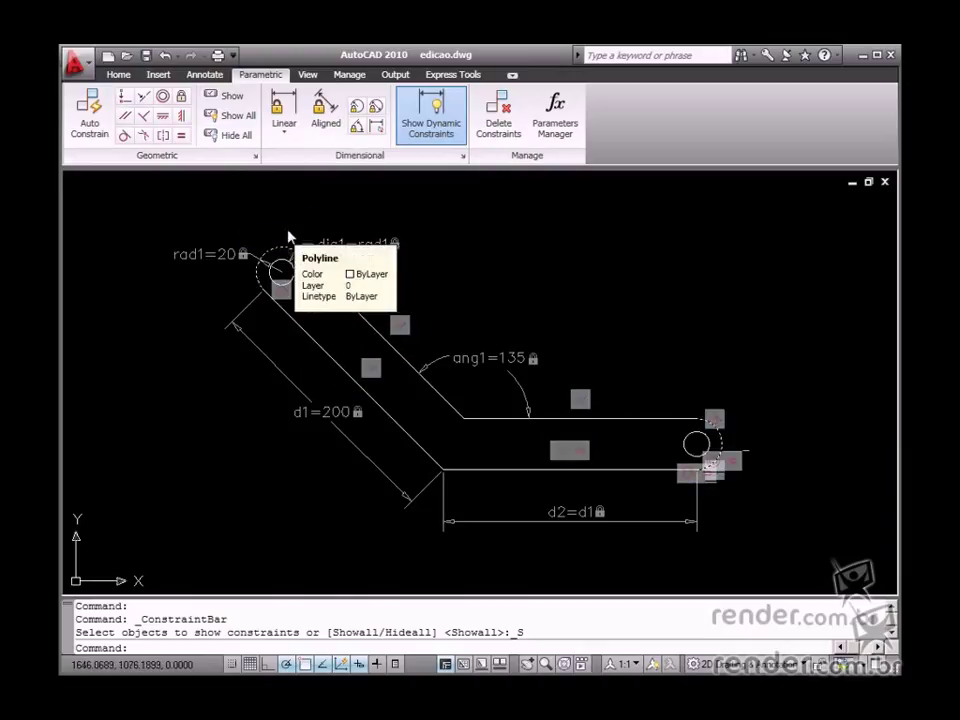
Step: Check the Parallel constraint's options and the ang1 constraint without changes, then show all bars again
right_click(561, 455)
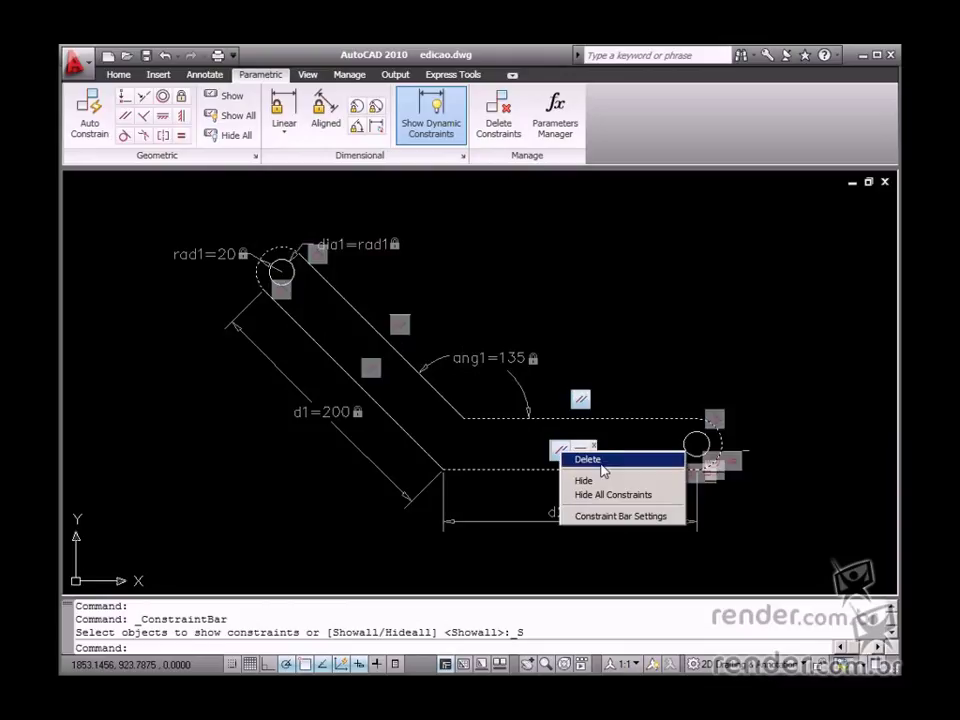
left_click(636, 399)
left_click(521, 286)
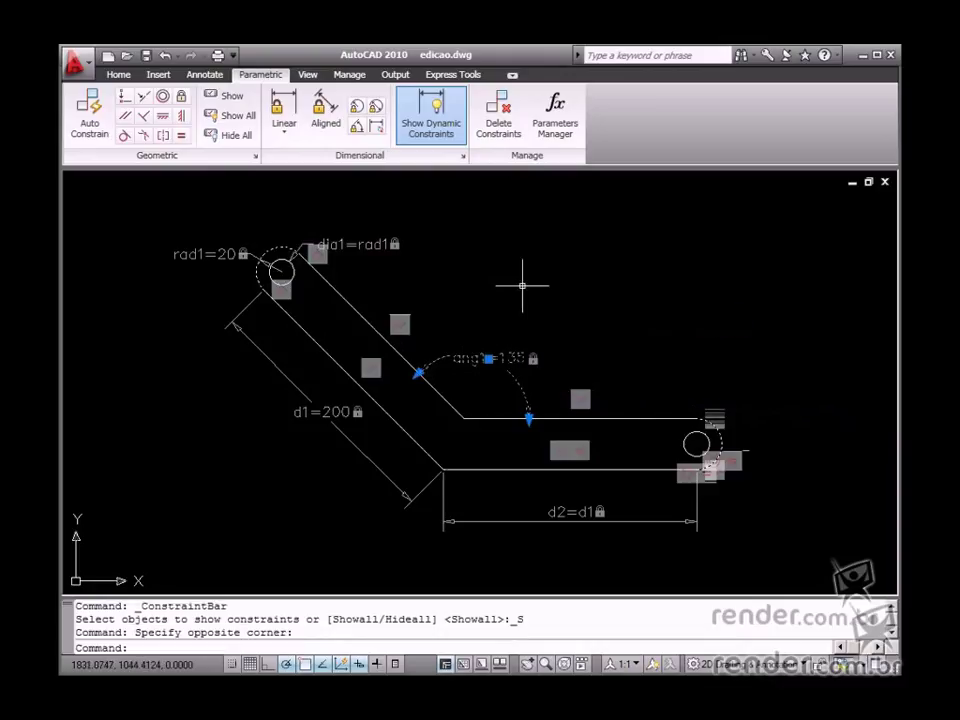
key("Escape")
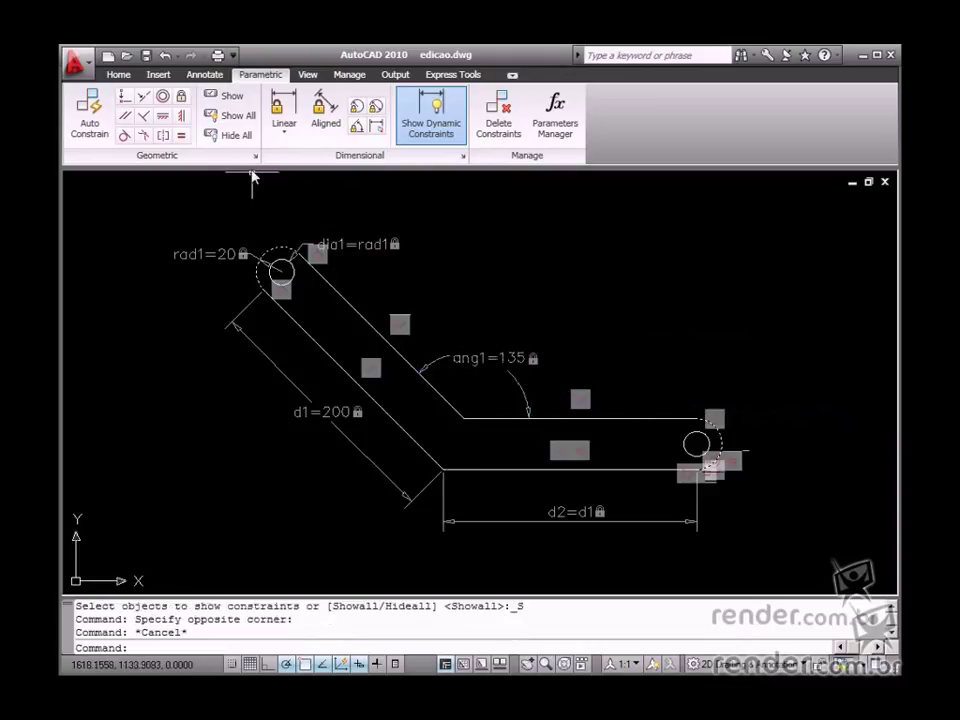
left_click(238, 116)
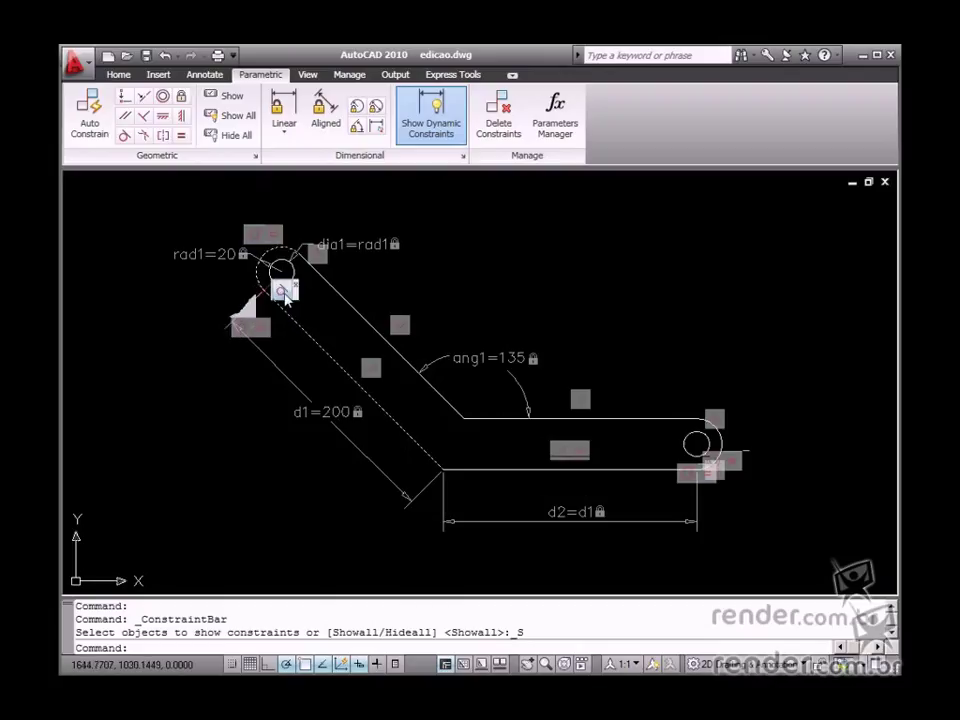
Step: Move the small circle's, upper-left end's and right end's constraint bars clear of the link outline
left_click_drag(290, 297, 239, 290)
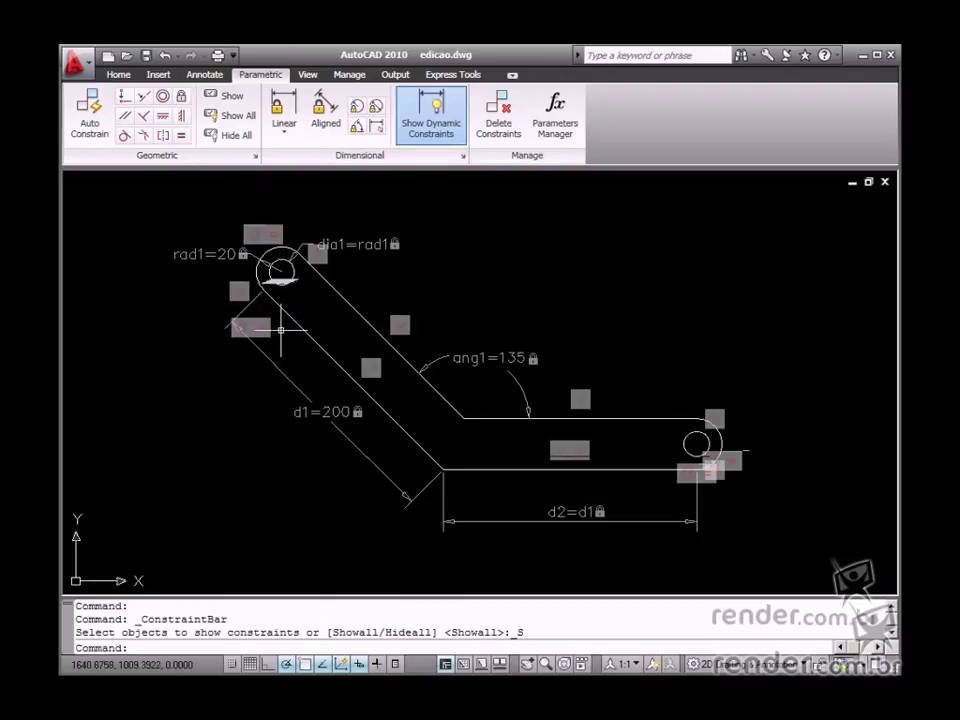
left_click_drag(268, 331, 328, 312)
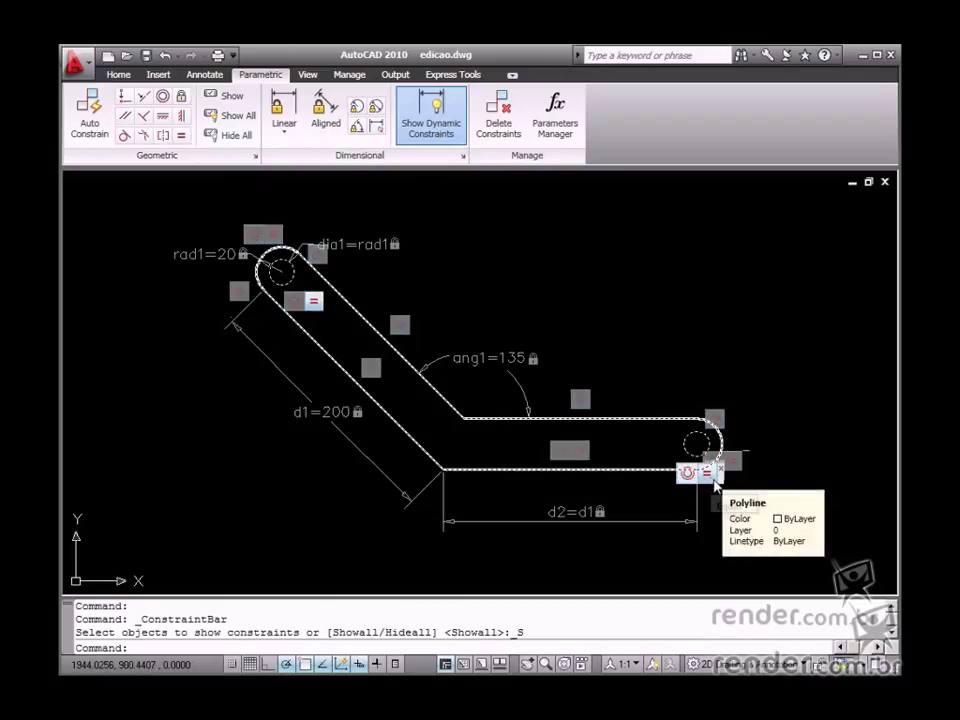
left_click_drag(714, 479, 690, 491)
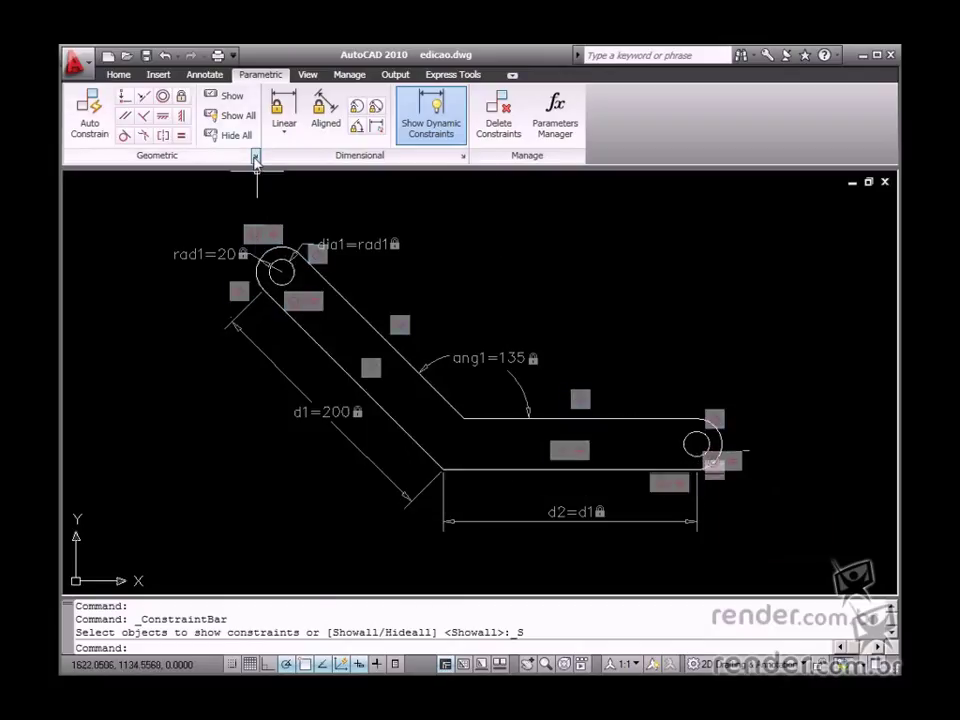
Step: In Constraint Settings, raise the constraint bar transparency from 50 to 70
left_click(255, 157)
left_click_drag(508, 290, 540, 213)
left_click_drag(605, 455, 642, 456)
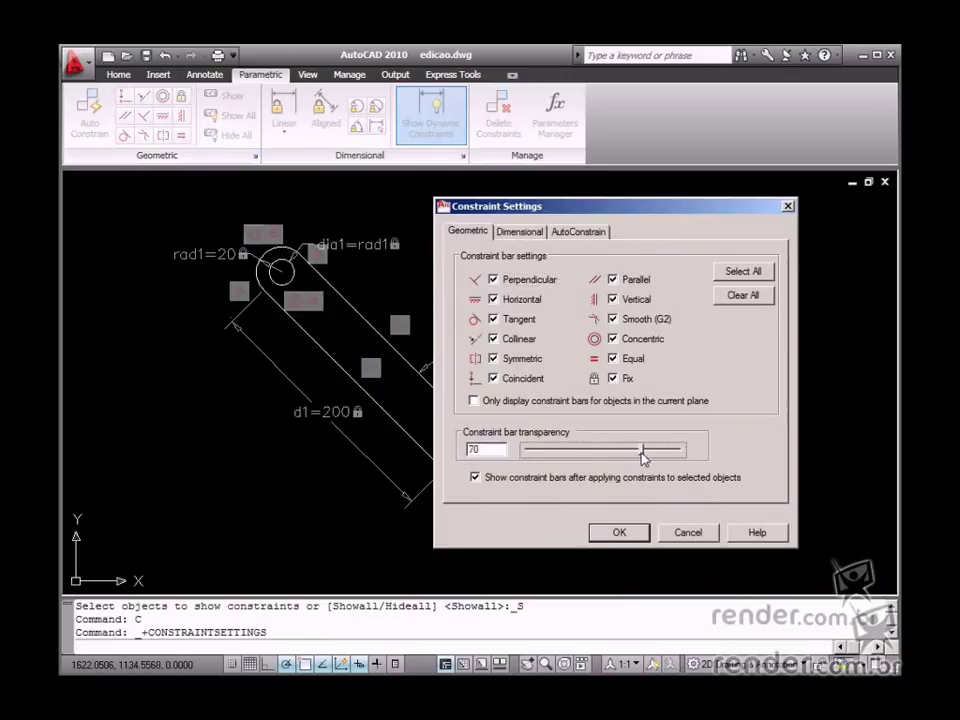
Step: Apply transparency 70, then reopen Constraint Settings and set constraint bar transparency back to 50
left_click(617, 535)
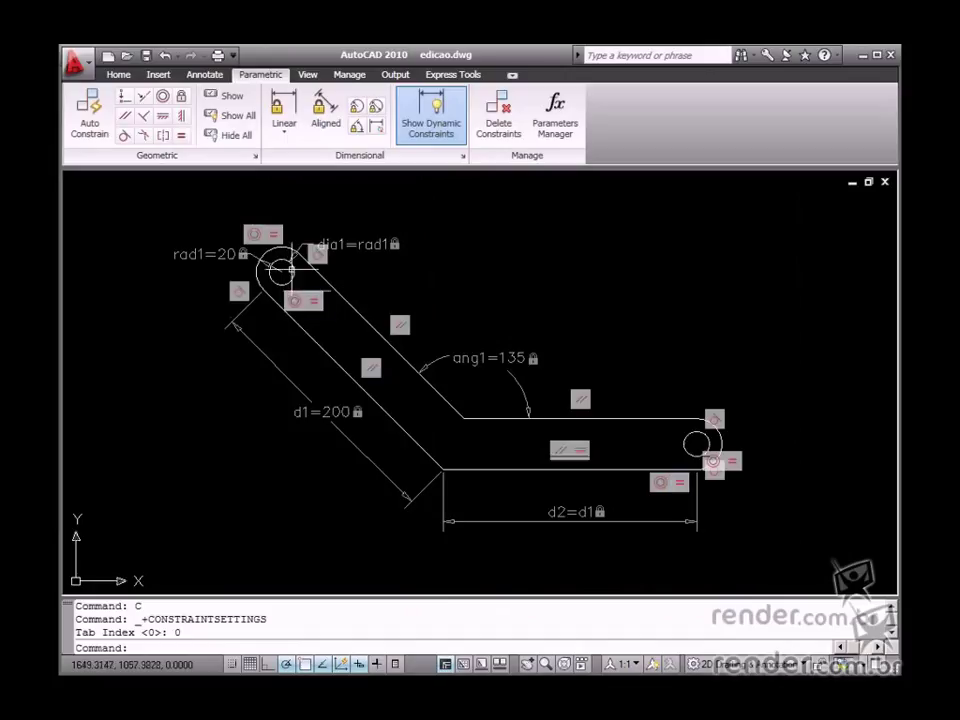
left_click(256, 157)
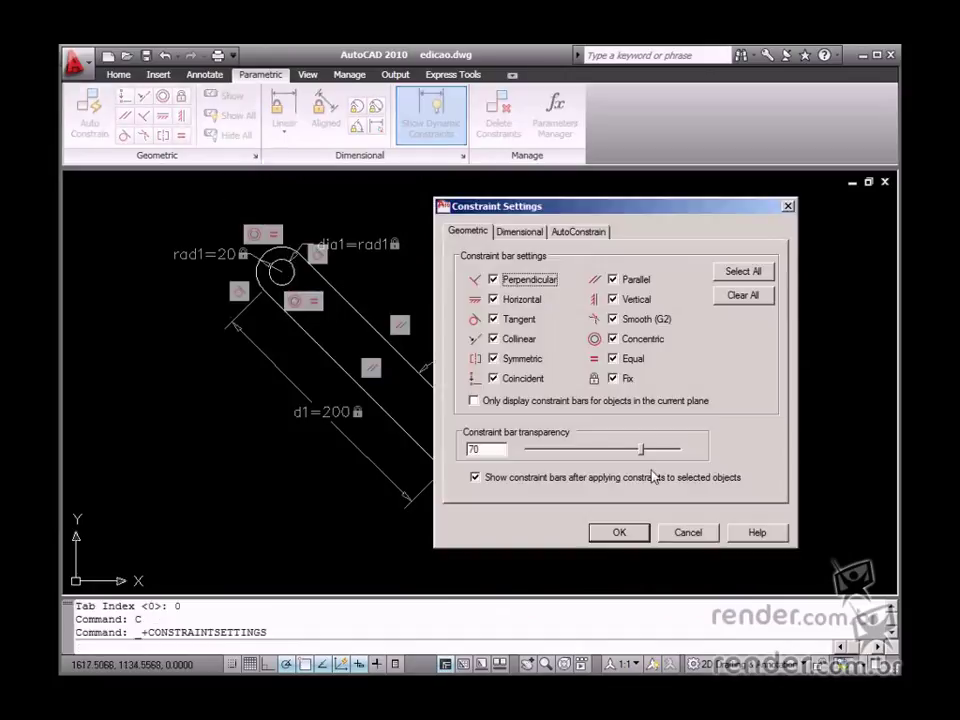
double_click(474, 450)
type("50")
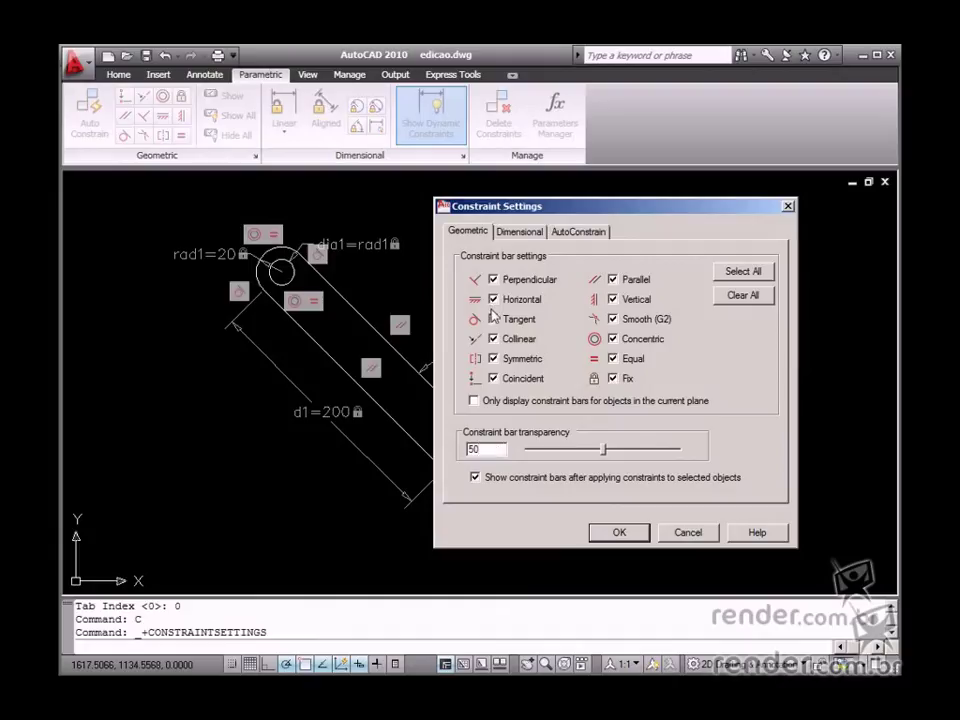
left_click(624, 537)
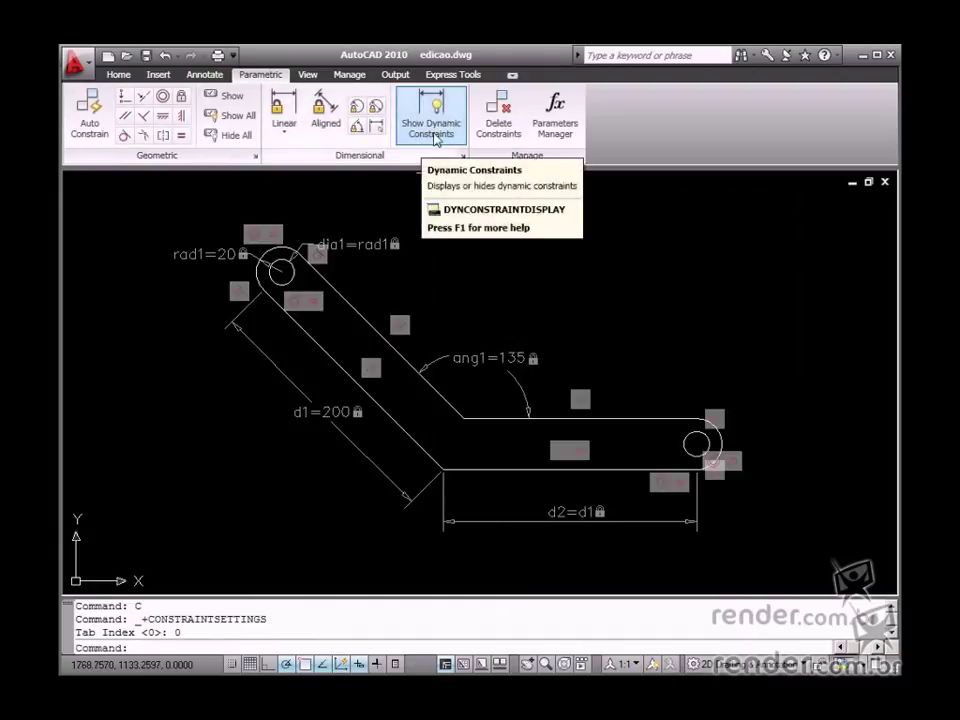
left_click(437, 133)
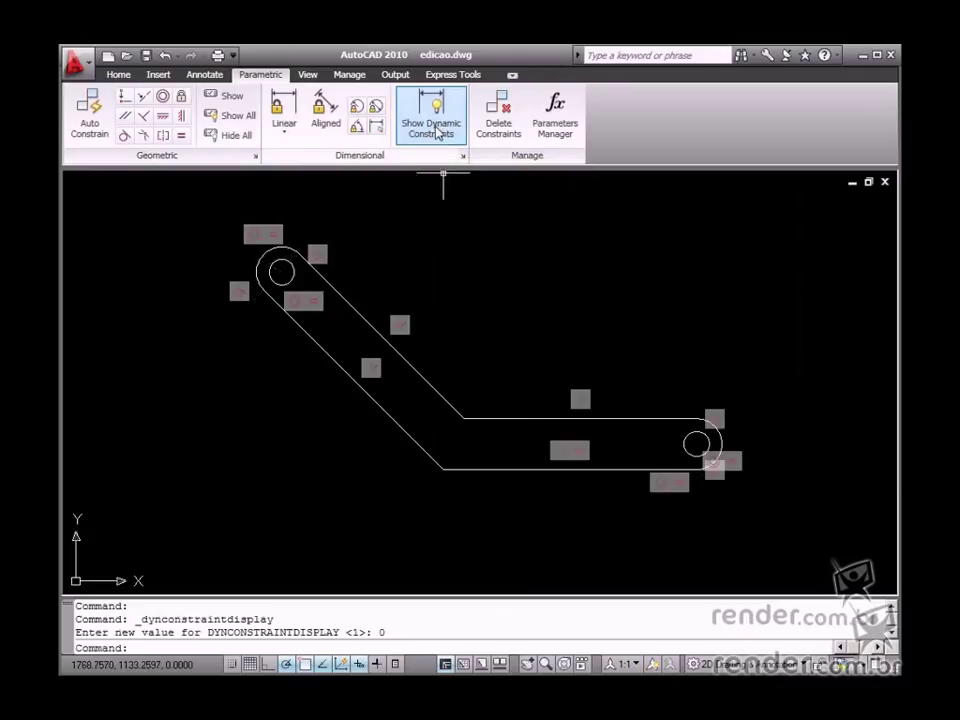
left_click(437, 133)
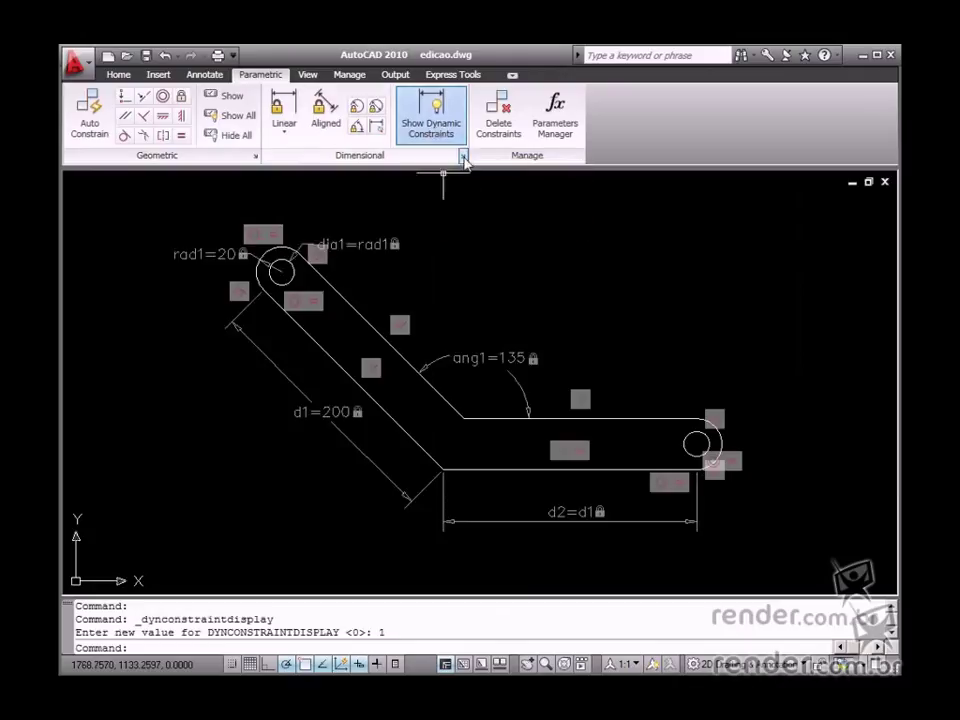
left_click(463, 157)
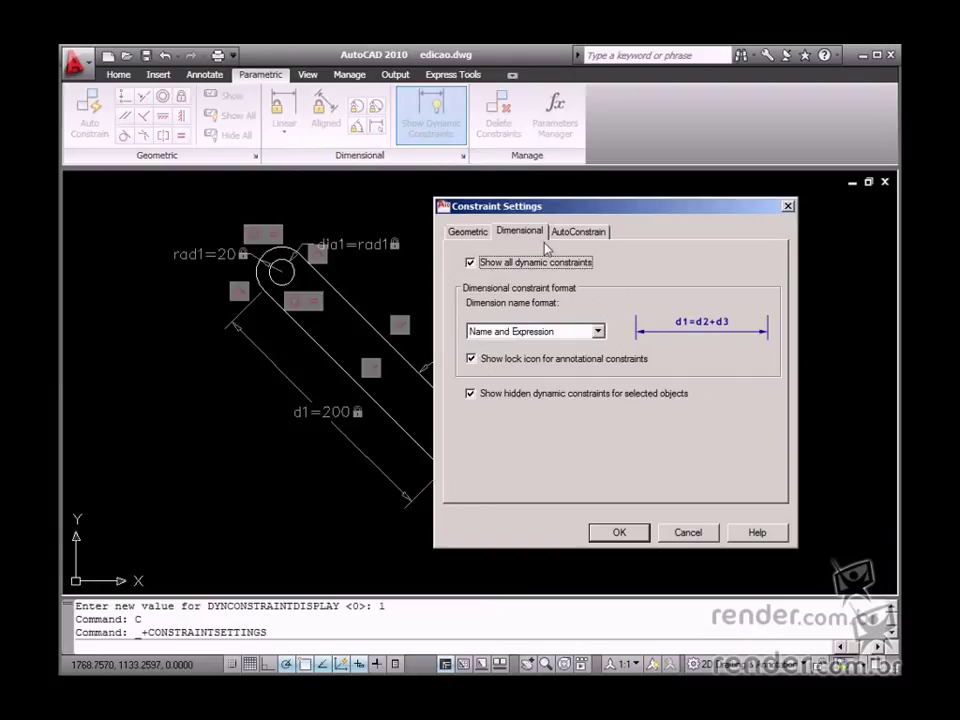
left_click(598, 332)
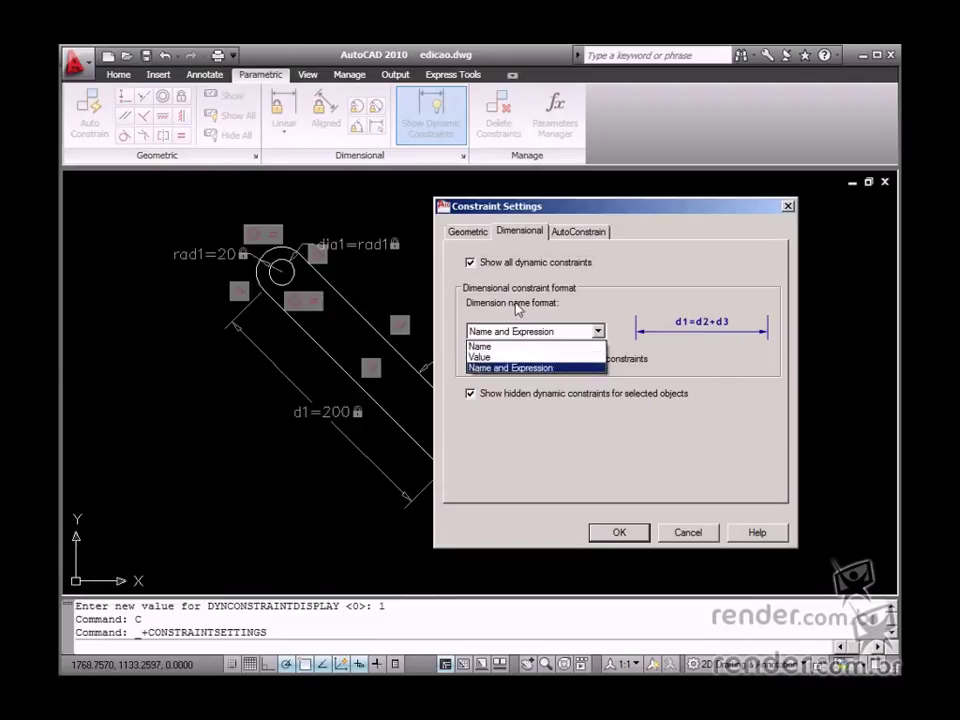
left_click(553, 346)
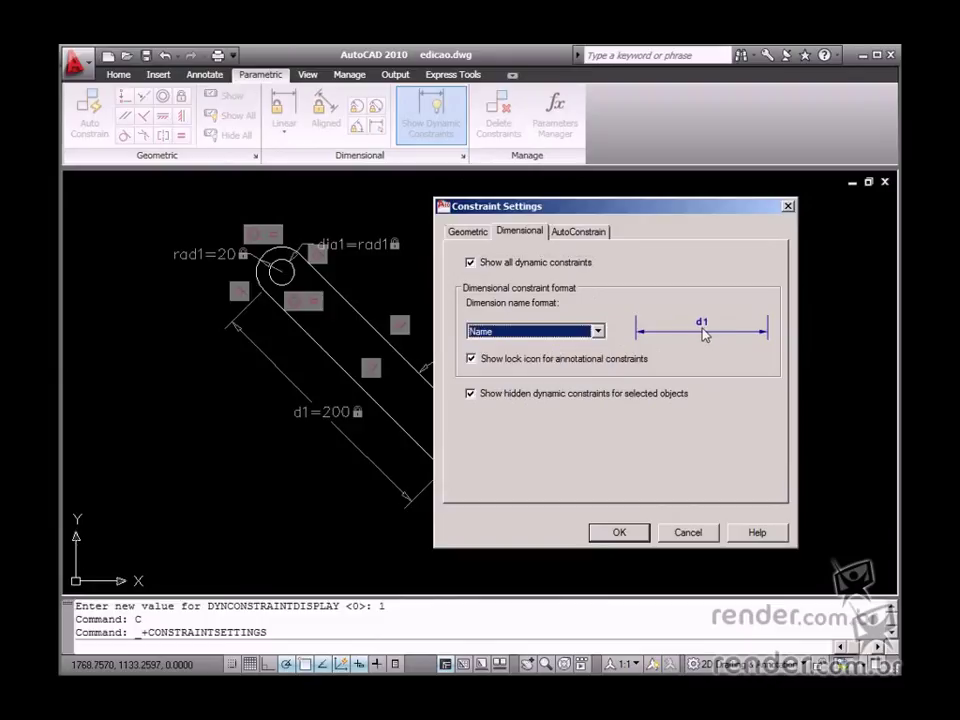
left_click(597, 331)
left_click(565, 356)
left_click(598, 333)
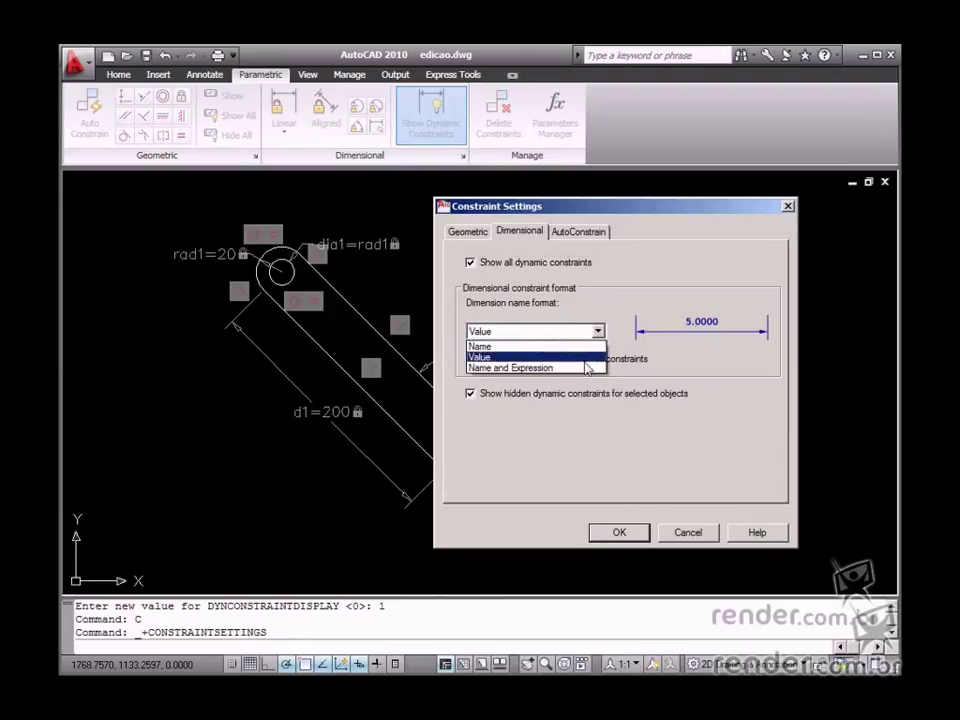
left_click(580, 368)
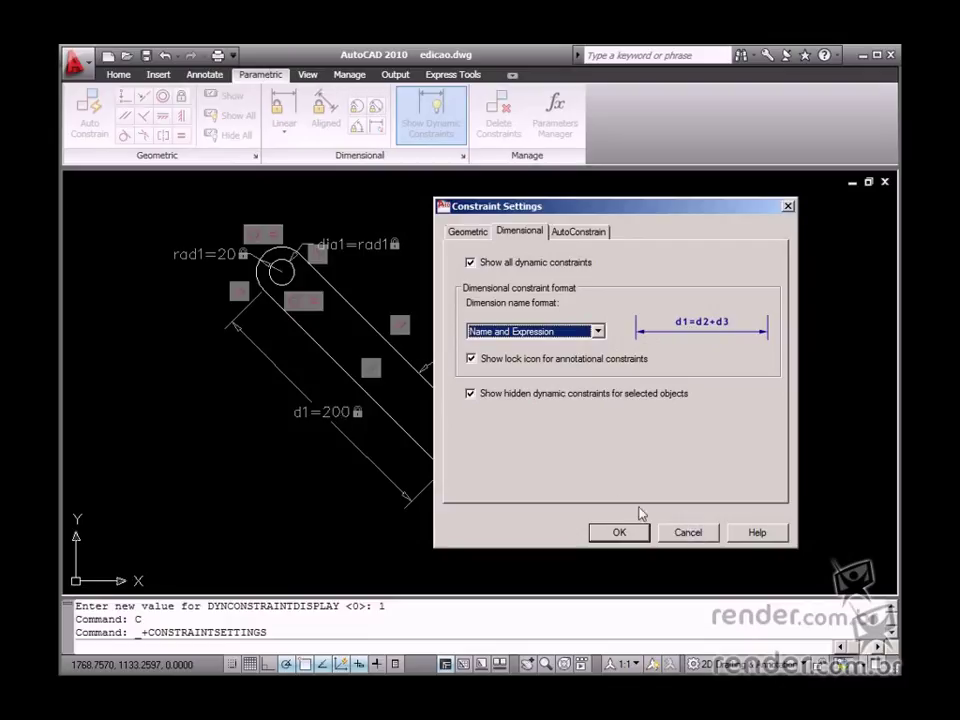
left_click(688, 533)
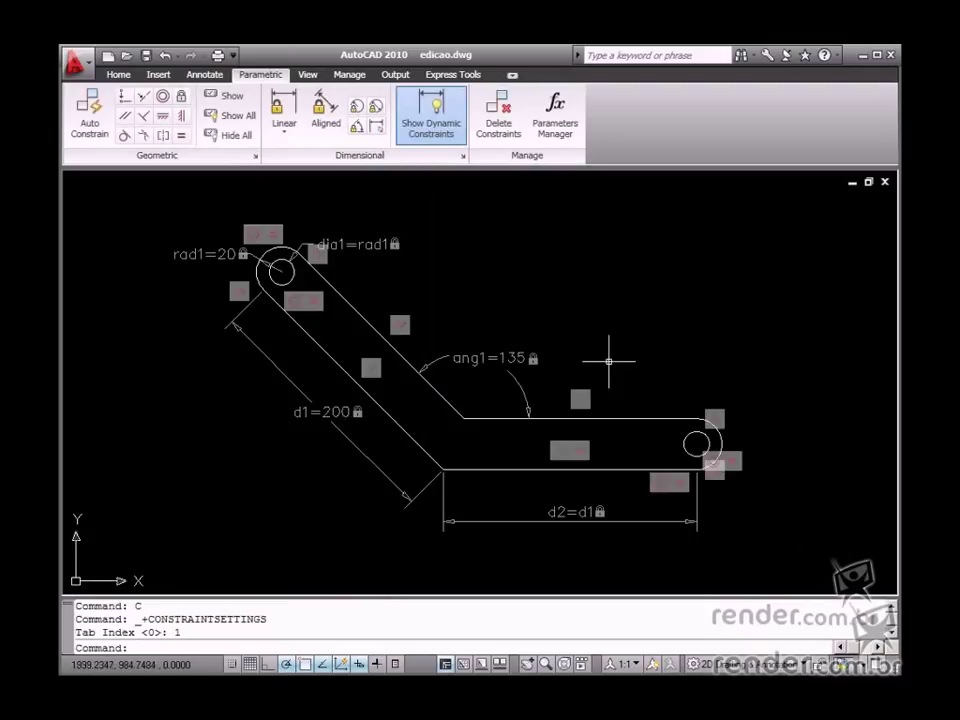
left_click(503, 137)
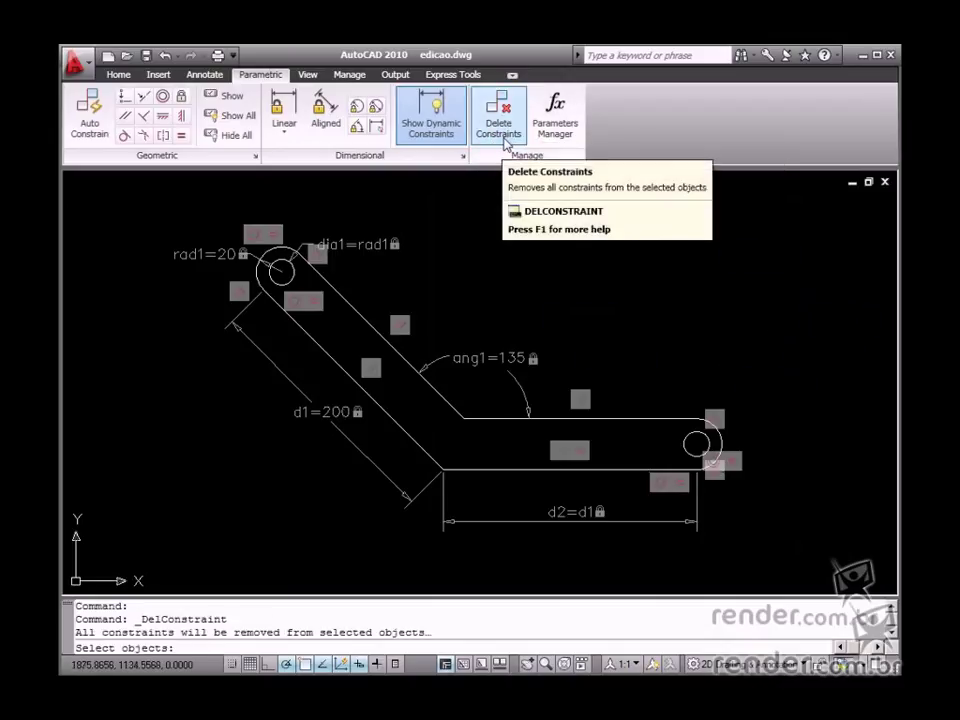
left_click(794, 238)
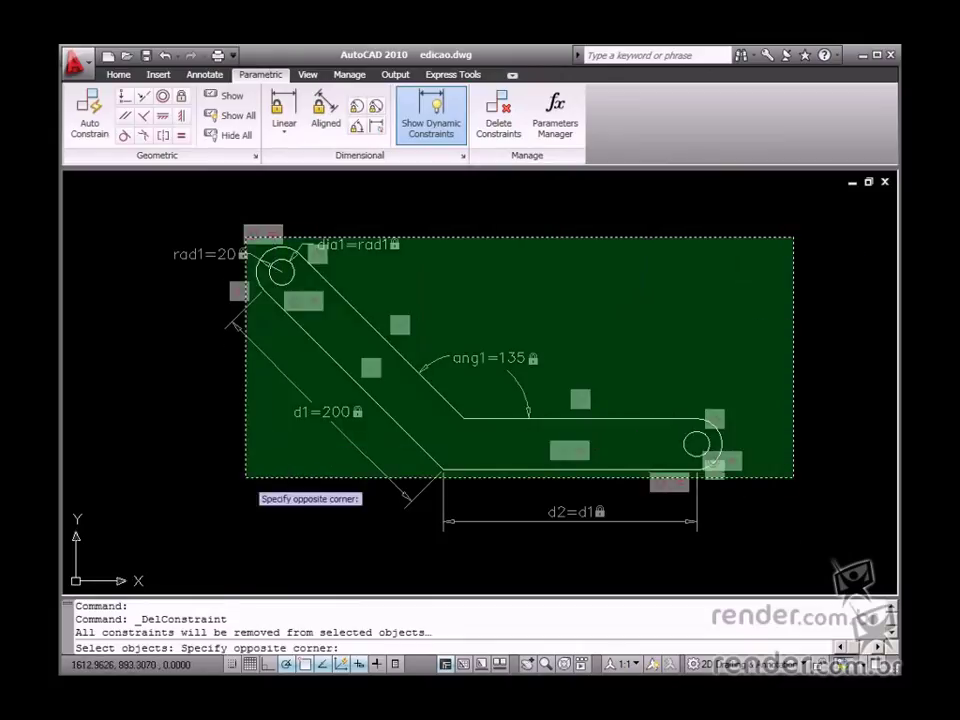
left_click(266, 467)
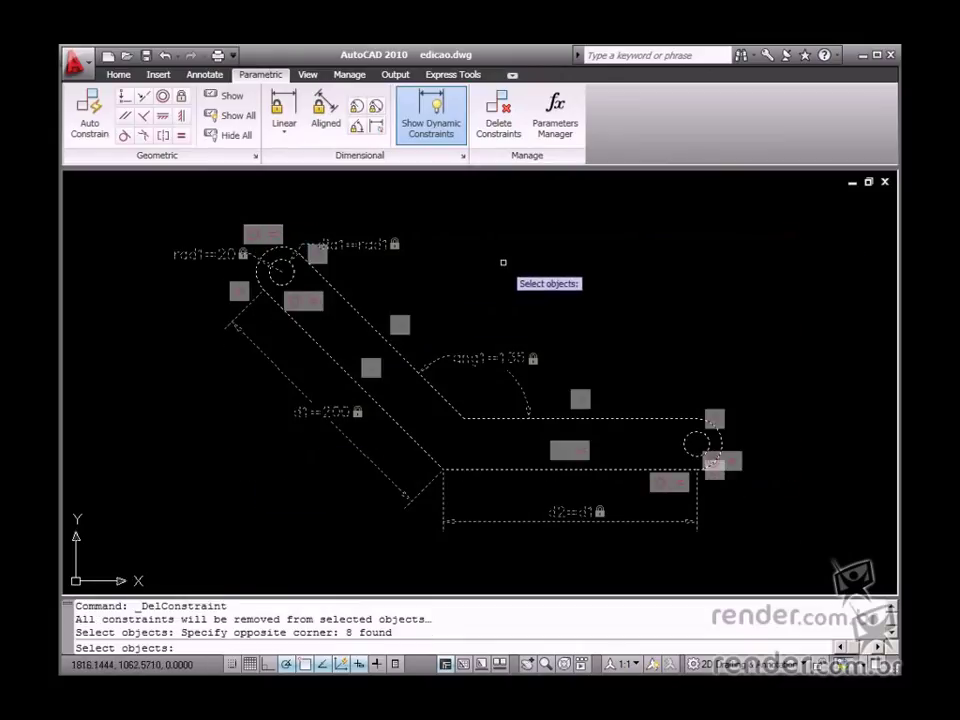
key("Return")
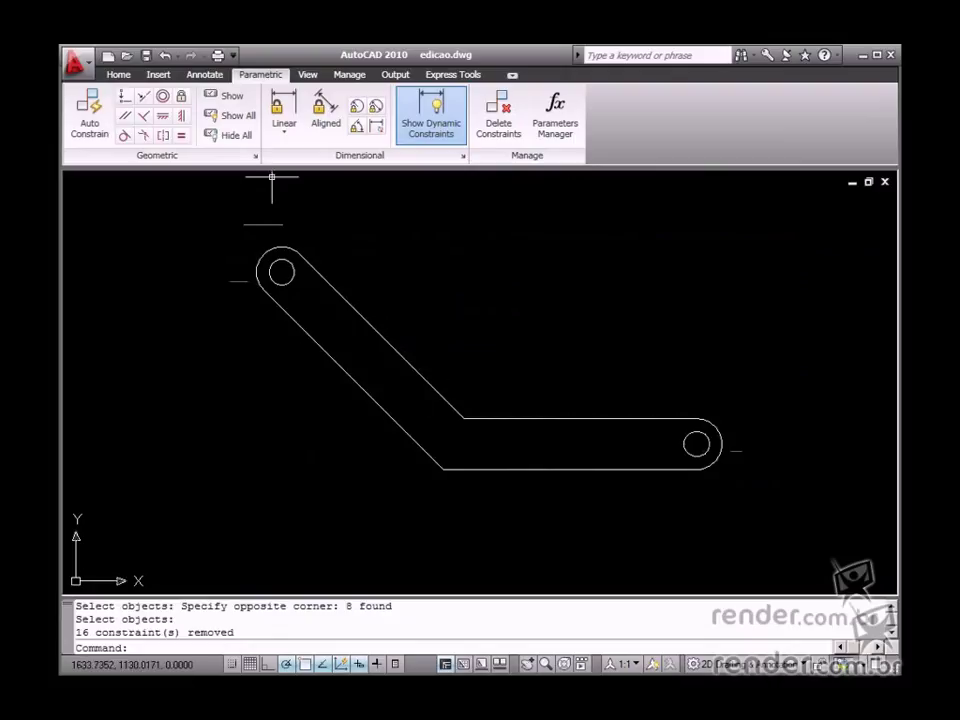
left_click(166, 56)
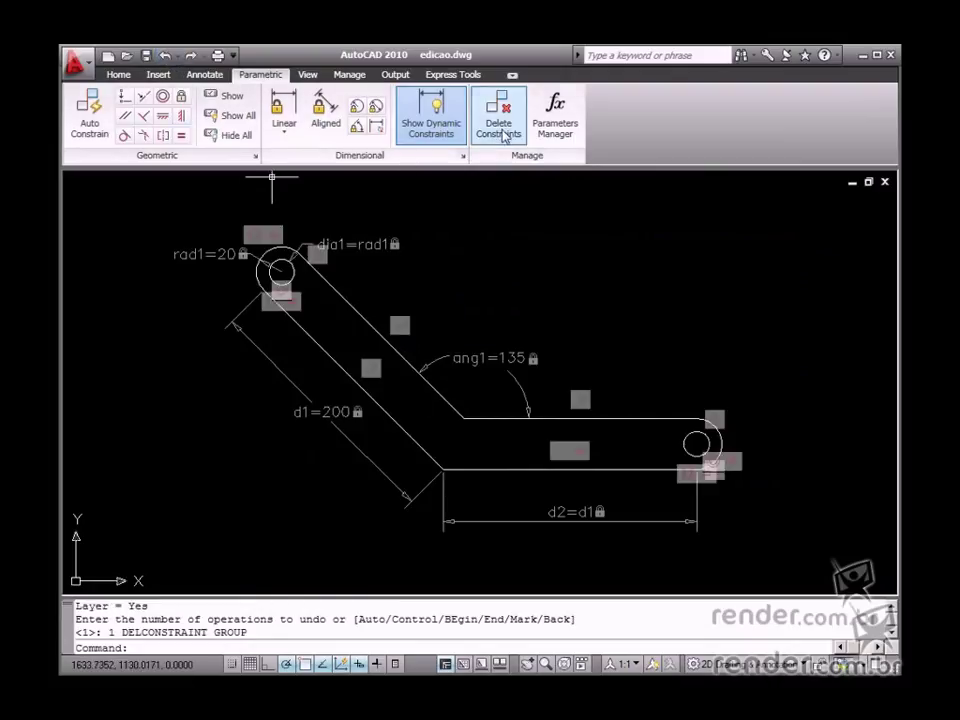
left_click(498, 118)
left_click(566, 418)
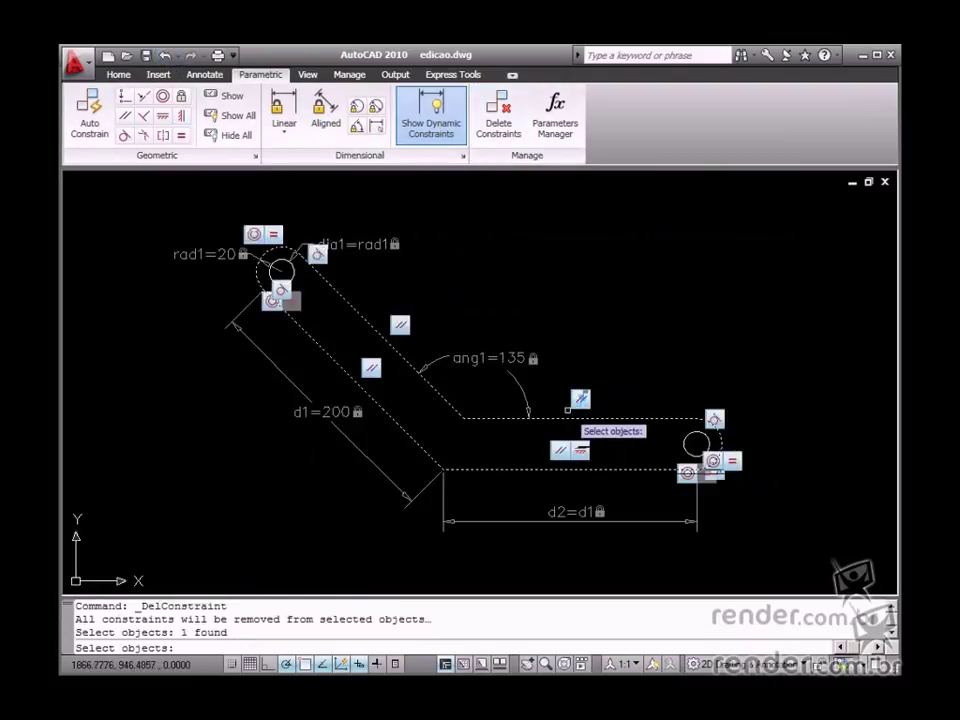
key("Return")
left_click(694, 488)
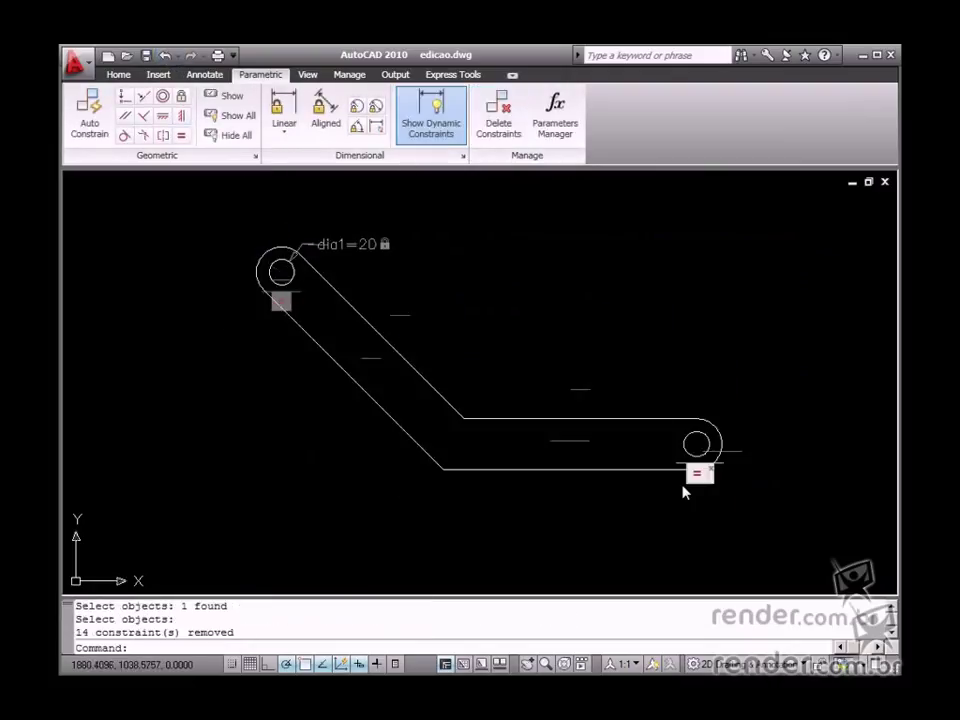
left_click(165, 55)
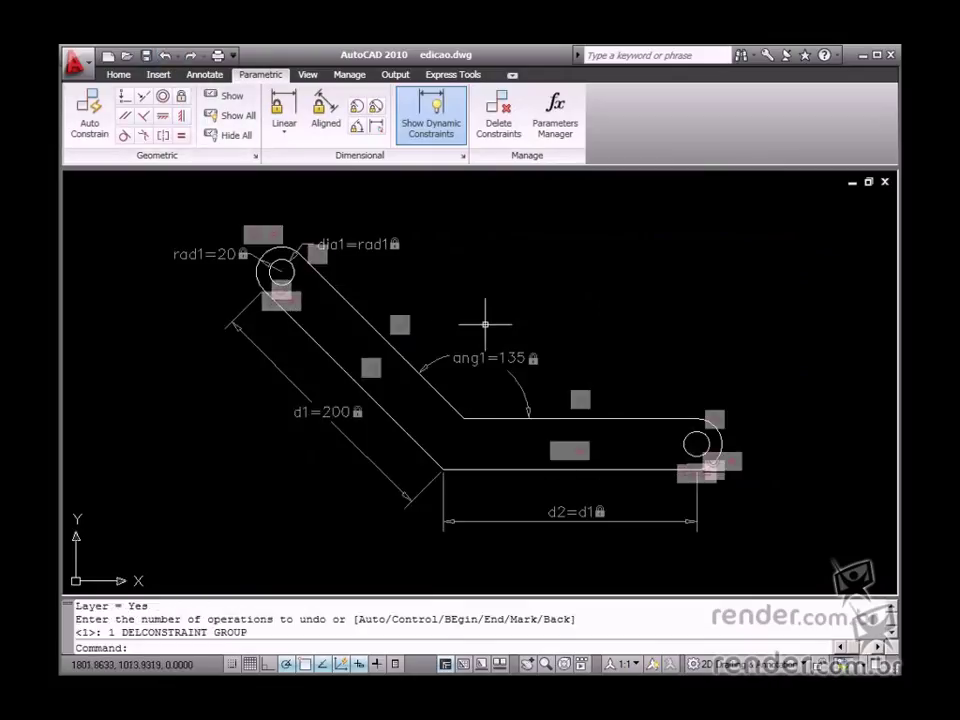